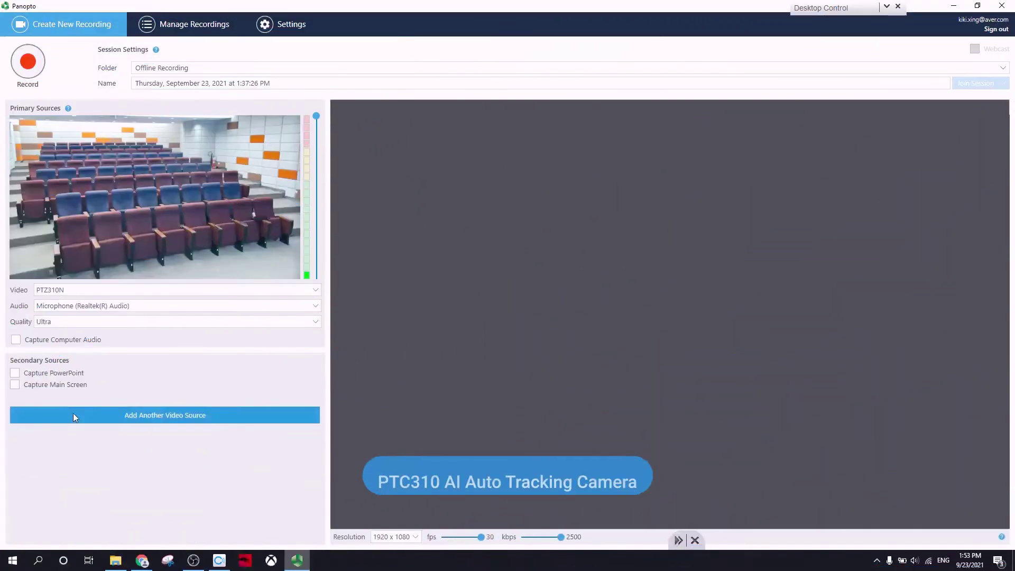
# Step: Add the PTC310 and PTZ310N cameras as secondary video sources for the recording
pyautogui.click(73, 413)
pyautogui.click(71, 414)
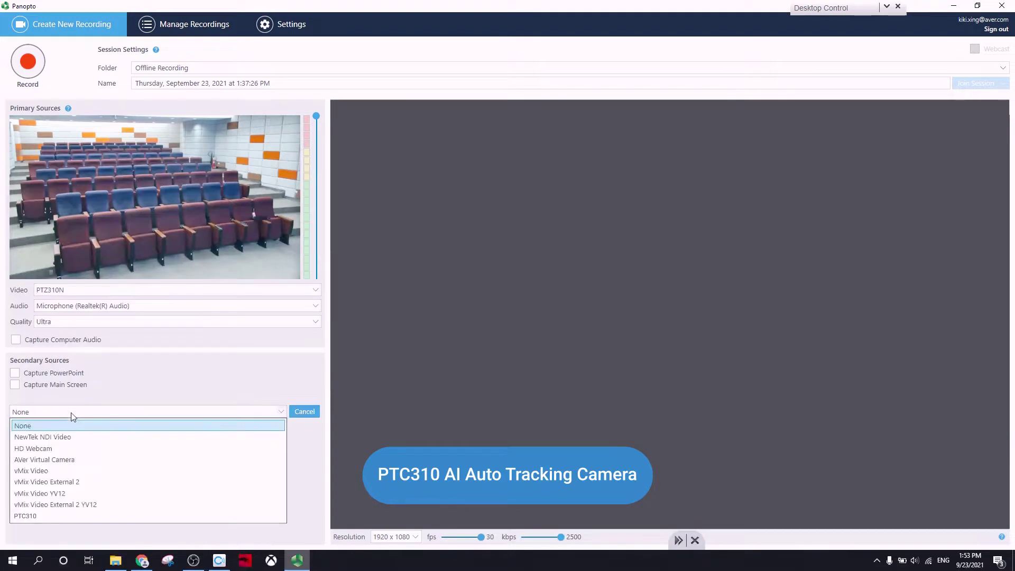
pyautogui.click(70, 516)
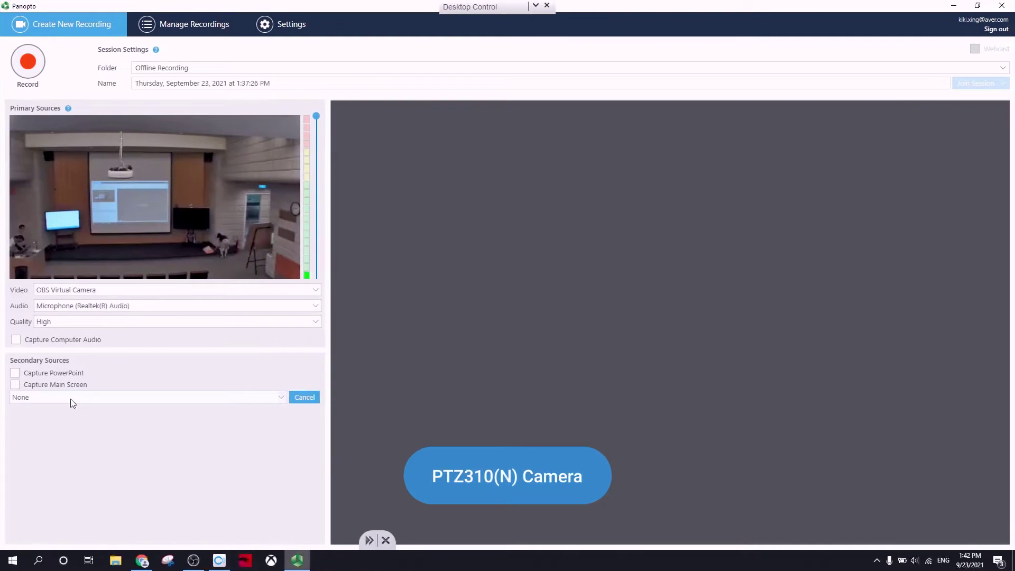
pyautogui.click(71, 400)
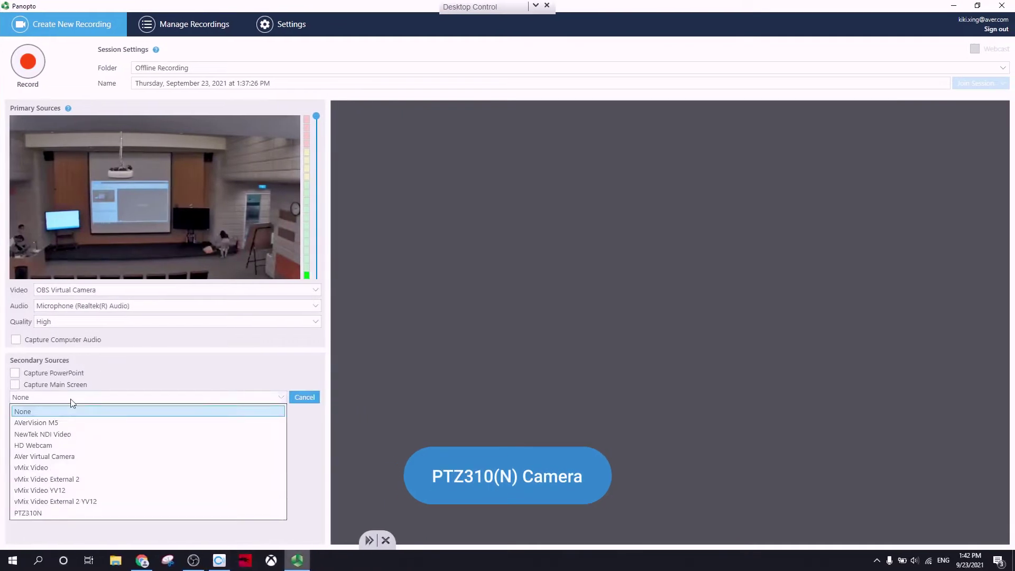
pyautogui.click(57, 514)
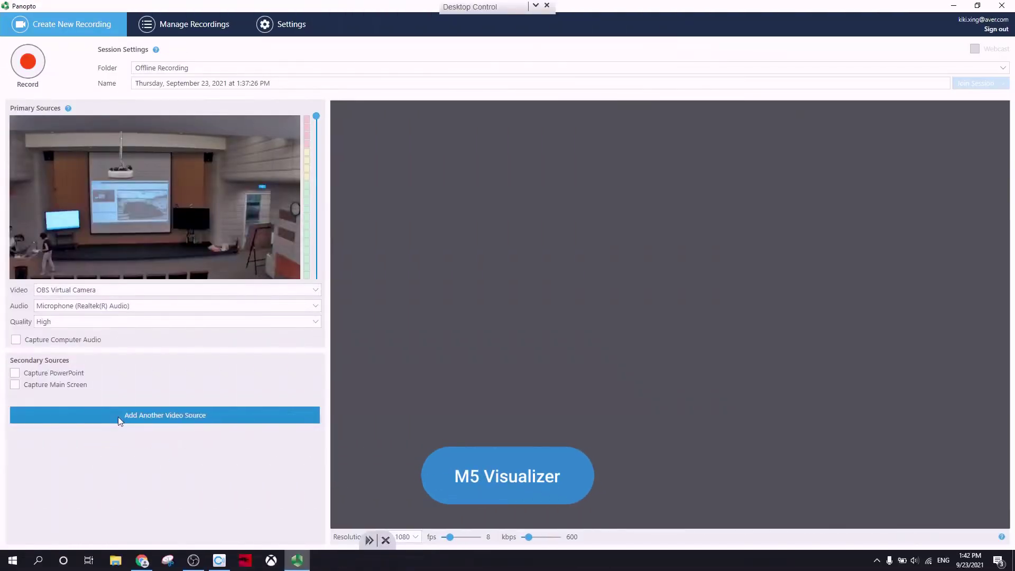
# Step: Add the AVerVision M5 document camera as a further secondary video source
pyautogui.click(119, 417)
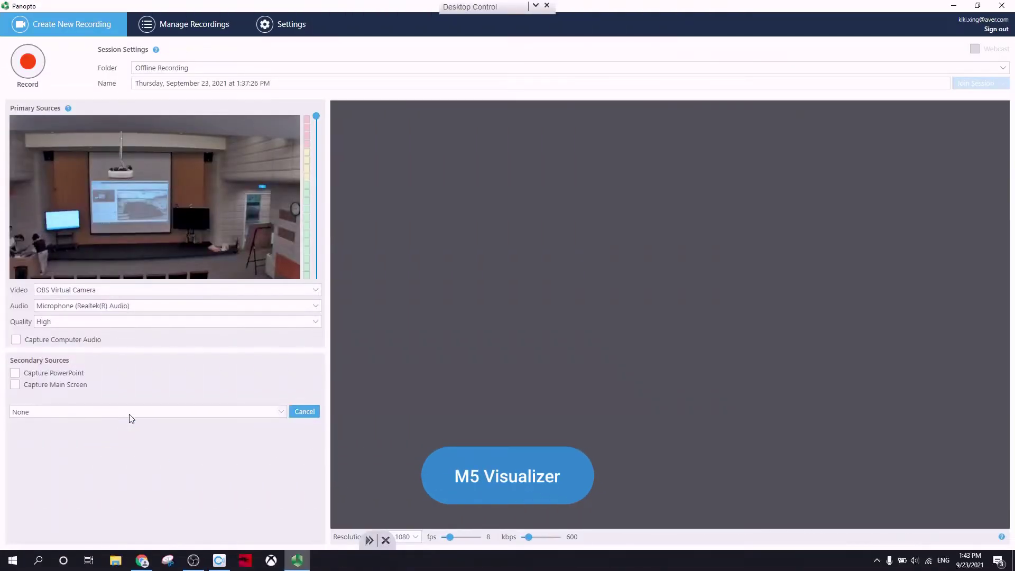
pyautogui.click(131, 418)
pyautogui.click(115, 437)
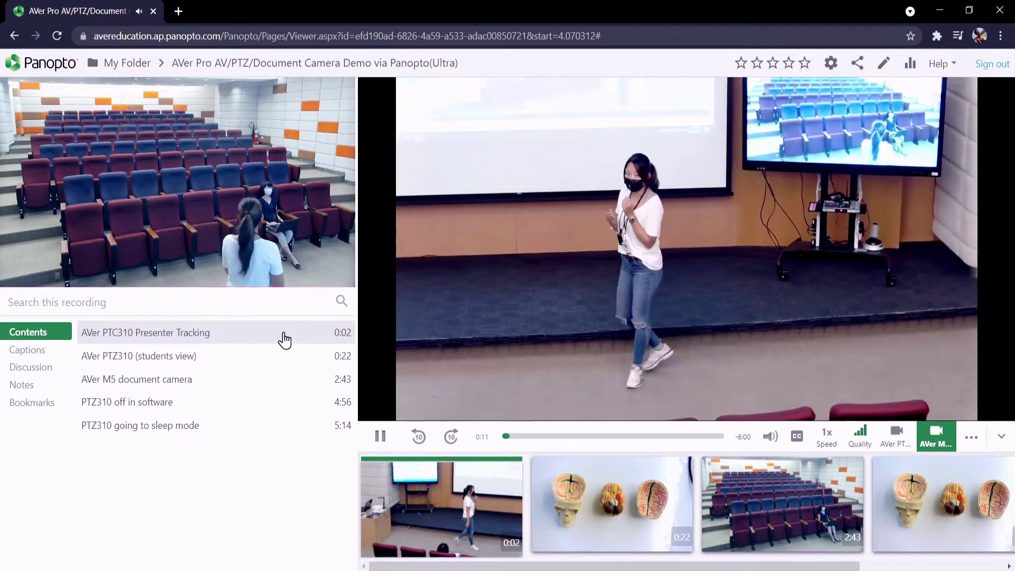
# Step: Swap the streams so the presenter-tracking feed plays large with the student view beside it
pyautogui.click(964, 98)
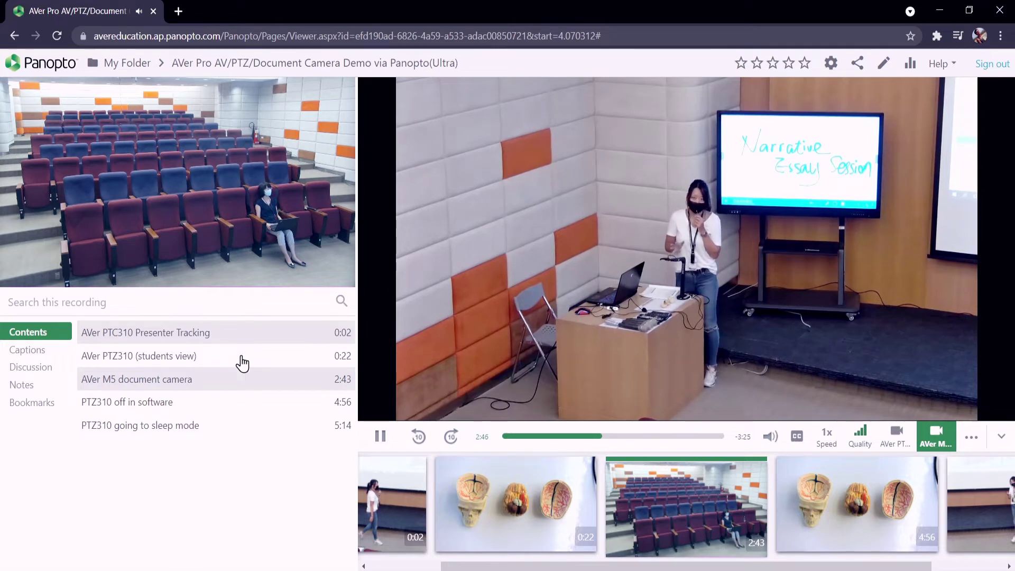
# Step: Show the M5 document-camera feed and enlarge it to view the brain models
pyautogui.click(896, 437)
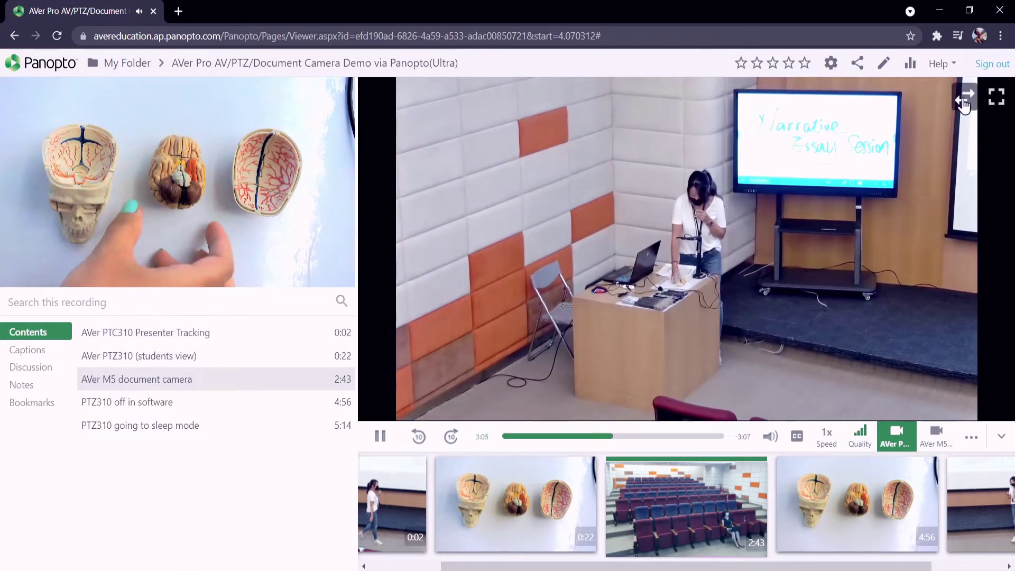
pyautogui.click(964, 98)
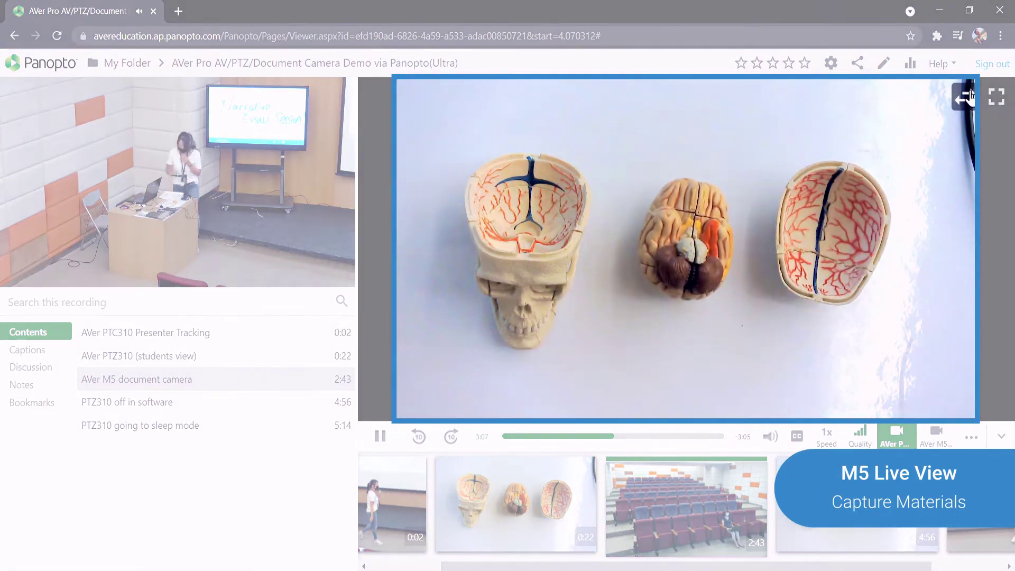